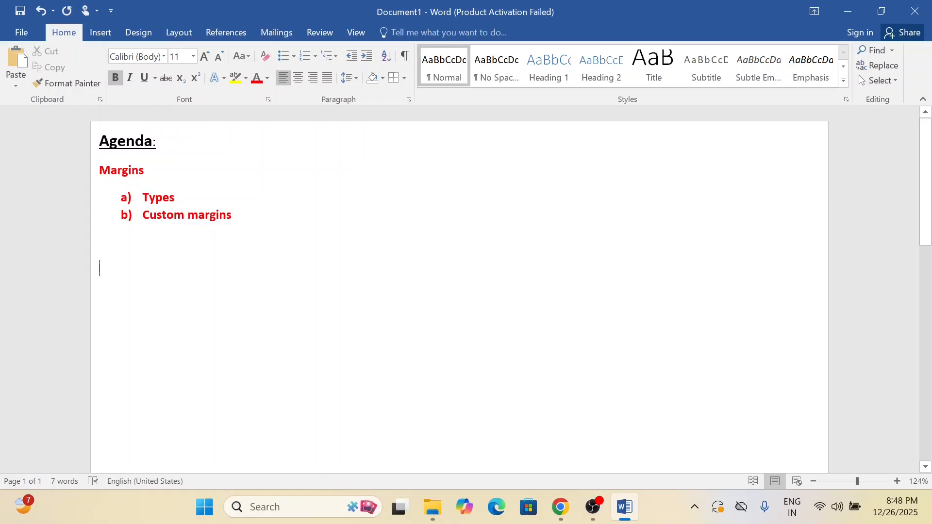
pyautogui.scroll(-6, 701, 209)
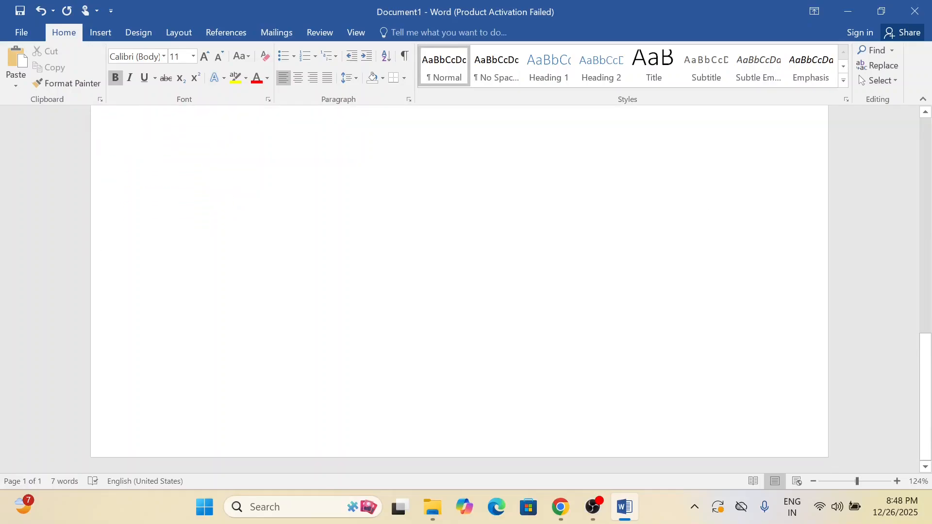
pyautogui.scroll(5, 700, 208)
pyautogui.scroll(1, 459, 289)
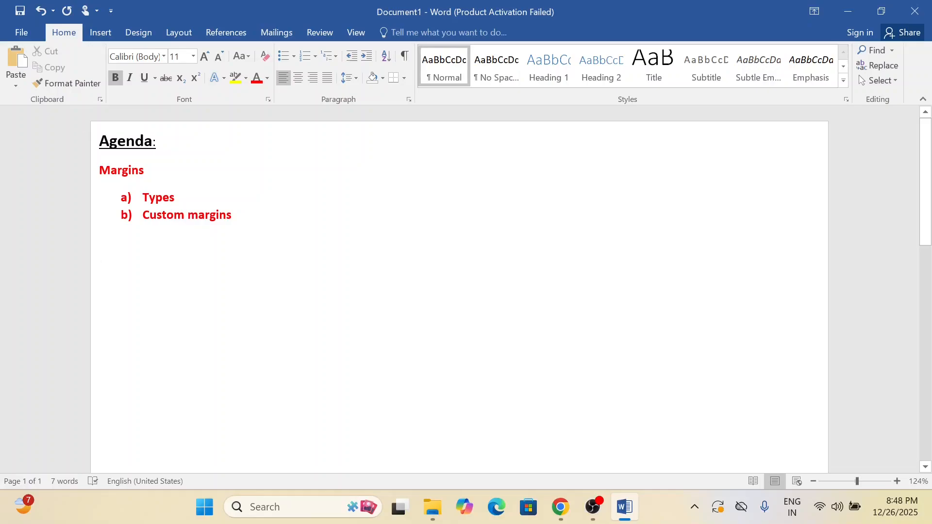
# Step: Select the whole agenda text and apply the Normal margin preset with 1" on every side
pyautogui.moveTo(99, 140); pyautogui.dragTo(242, 217)
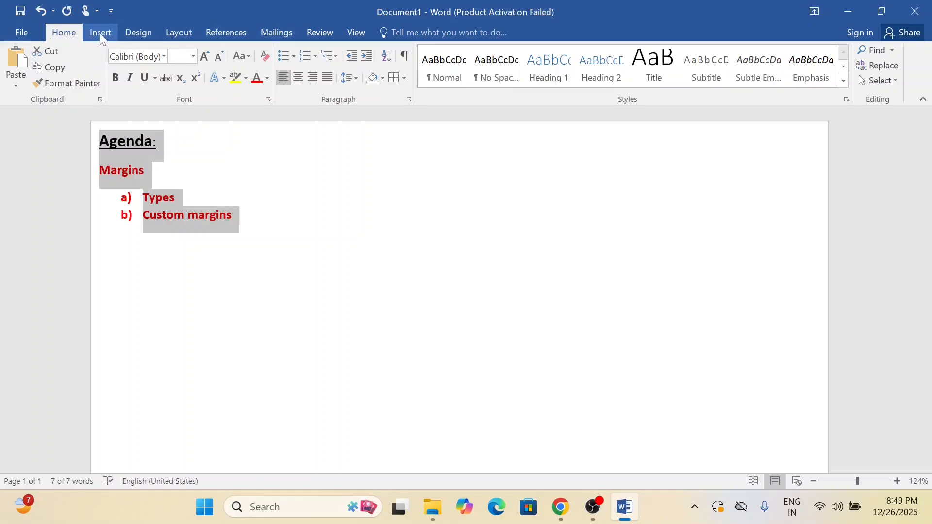
pyautogui.click(184, 35)
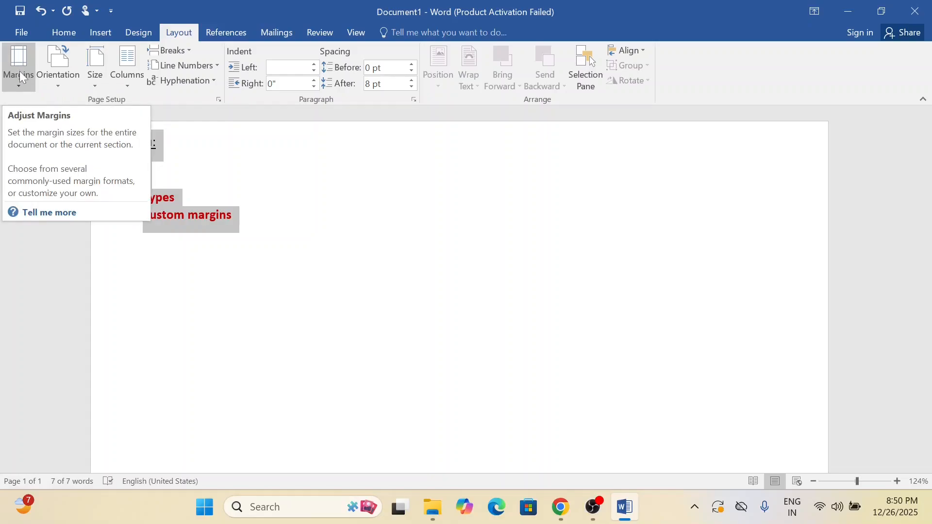
pyautogui.click(17, 86)
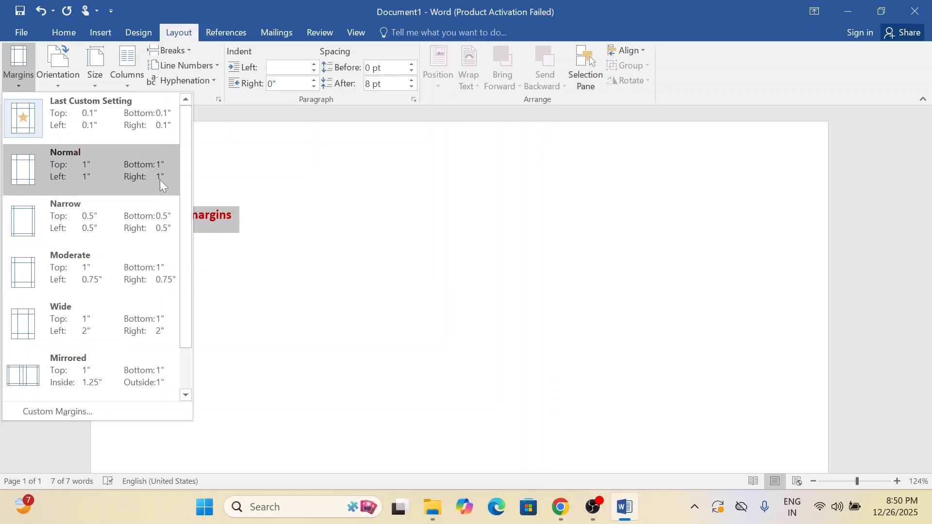
pyautogui.click(109, 163)
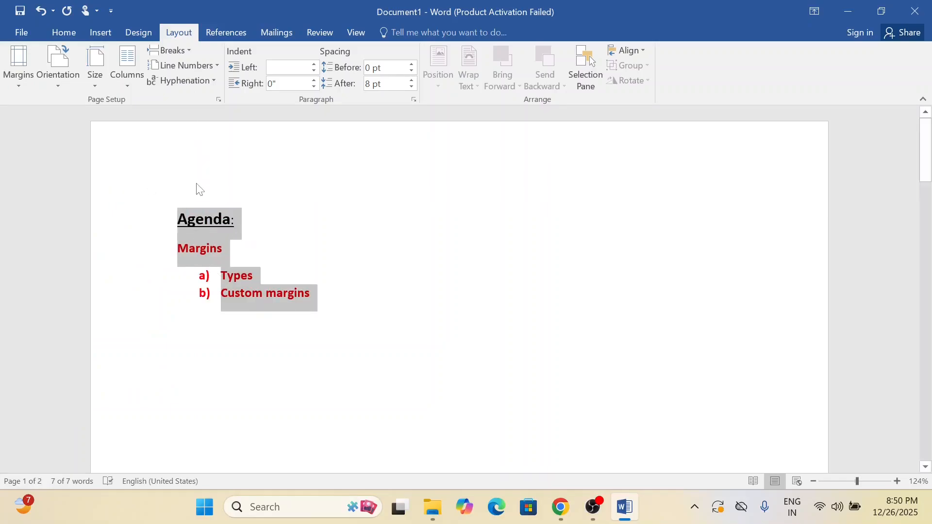
pyautogui.click(196, 218)
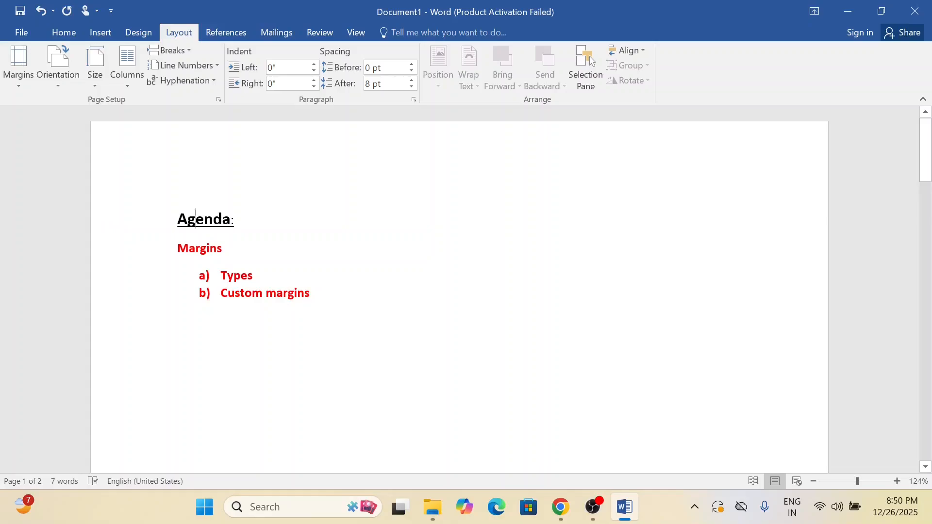
pyautogui.scroll(-5, 195, 219)
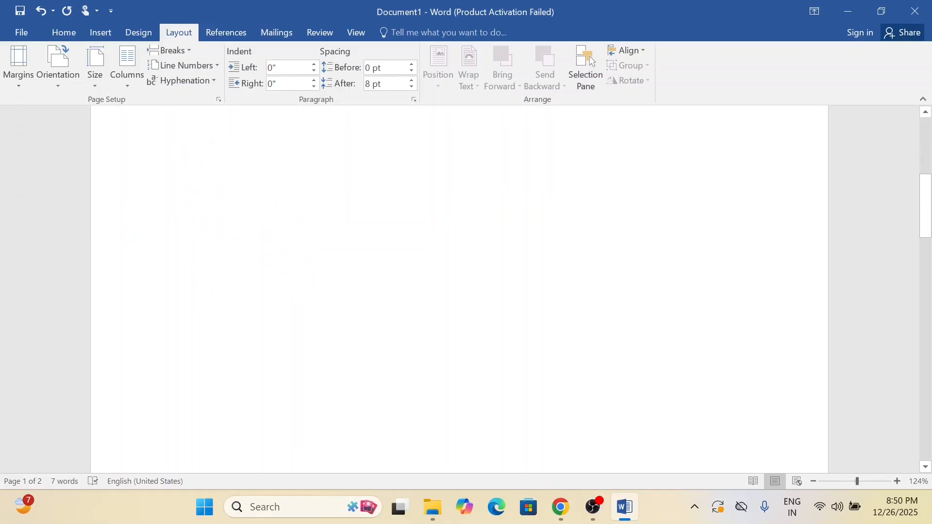
pyautogui.scroll(5, 196, 219)
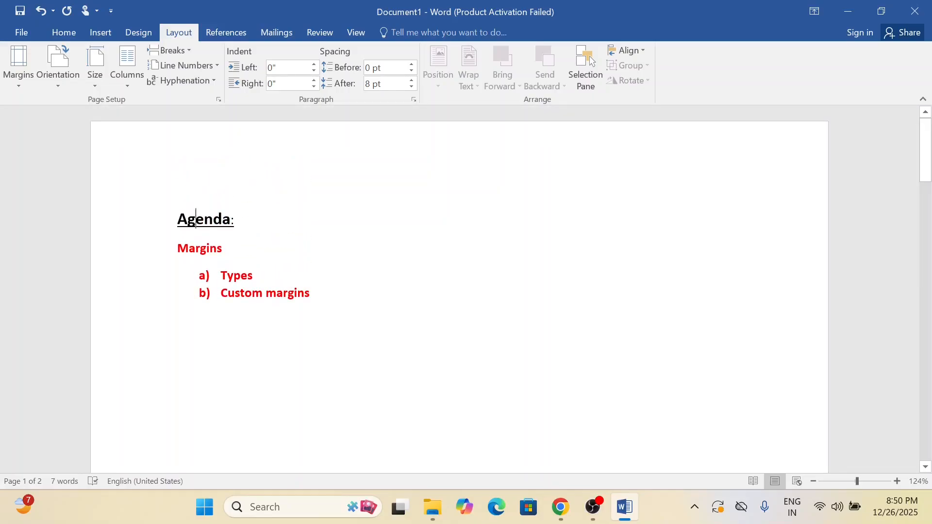
# Step: Reselect the agenda text and apply the Narrow margin preset with 0.5" on every side
pyautogui.moveTo(305, 293); pyautogui.dragTo(192, 222)
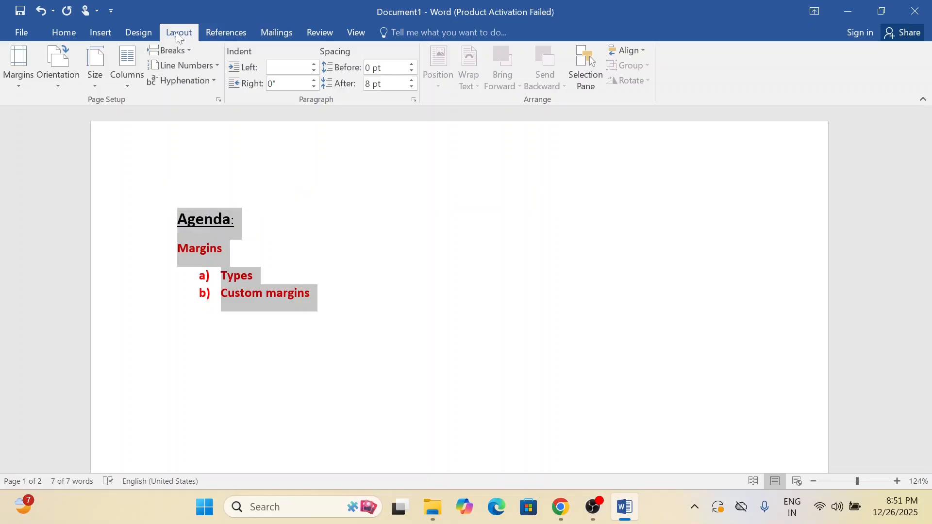
pyautogui.click(28, 83)
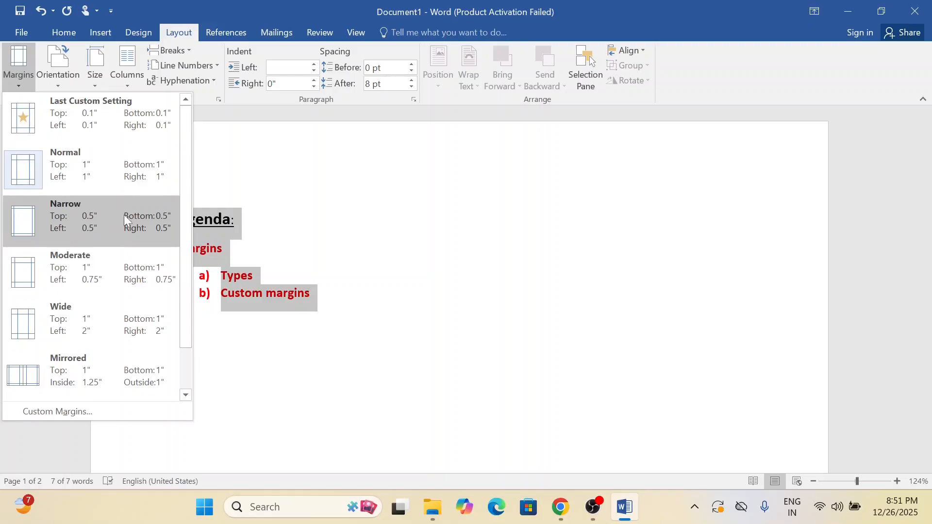
pyautogui.click(84, 219)
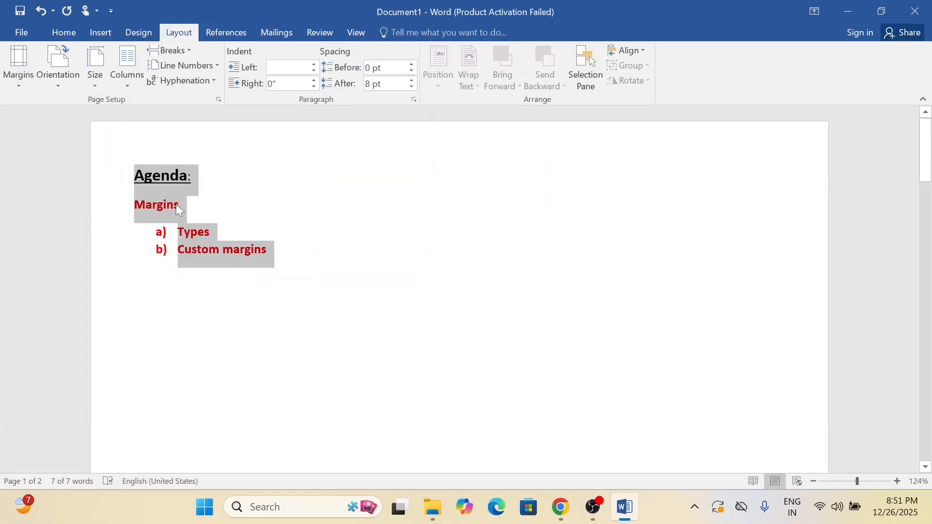
# Step: Apply the Moderate margin preset, followed by the Wide preset with 2" left and right margins
pyautogui.click(22, 88)
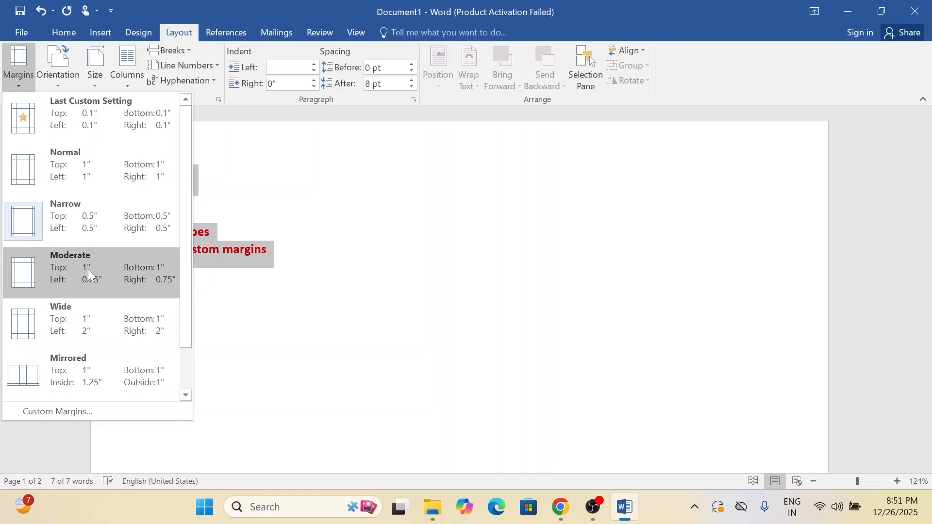
pyautogui.click(130, 278)
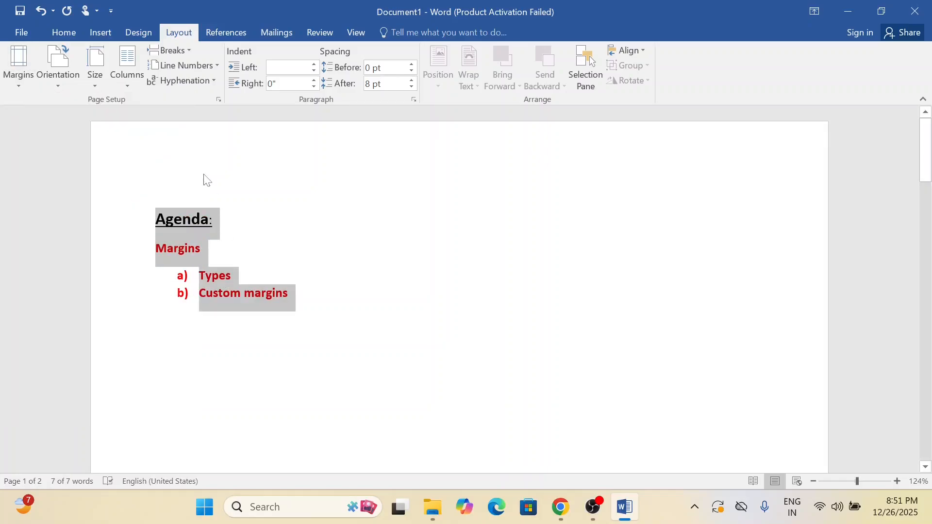
pyautogui.click(26, 83)
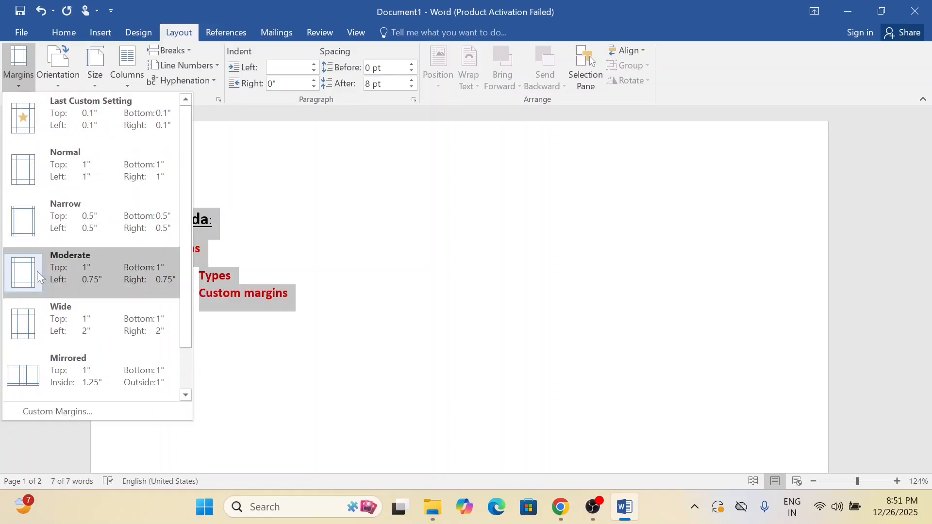
pyautogui.click(53, 318)
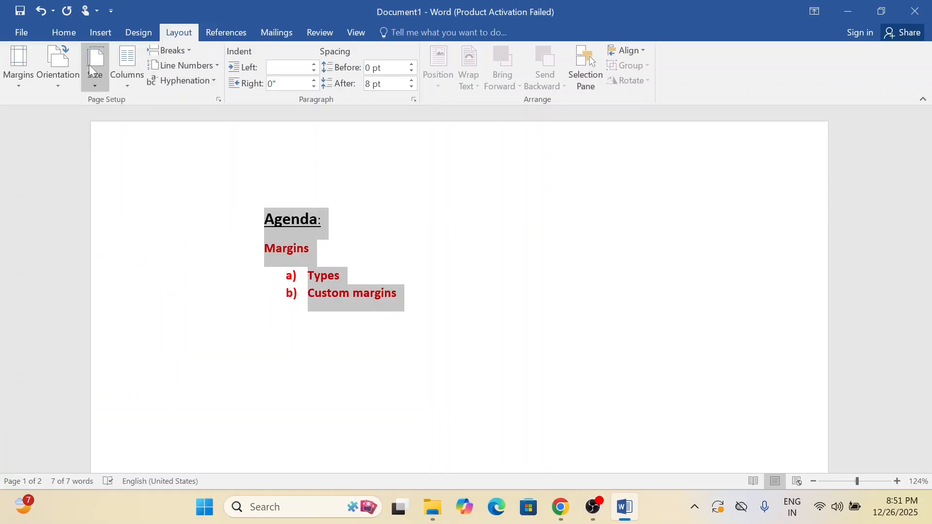
# Step: Apply the Mirrored margin preset with a 1.25" inside and a 1" outside margin
pyautogui.click(16, 78)
pyautogui.scroll(-1, 50, 232)
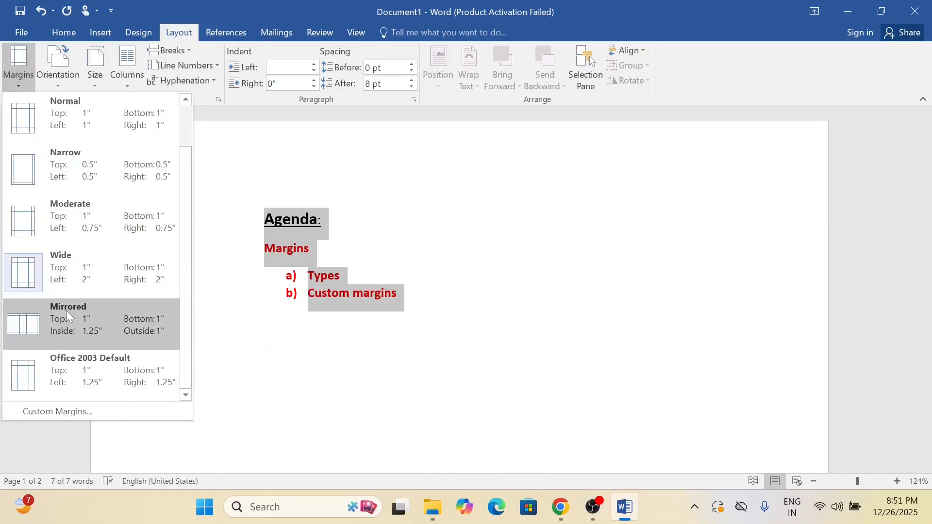
pyautogui.click(68, 326)
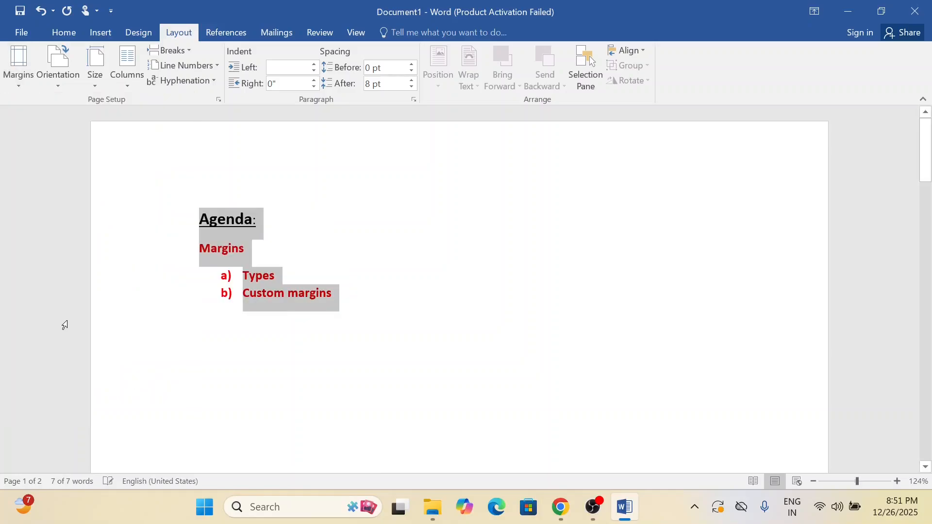
# Step: Review the margin presets, open the custom margin settings and raise the top margin to 1.6"
pyautogui.click(17, 87)
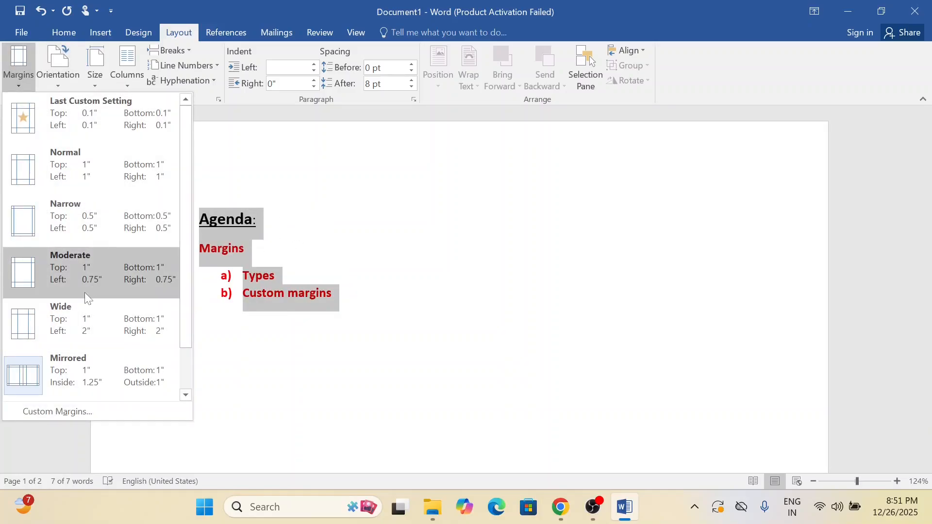
pyautogui.scroll(-1, 84, 296)
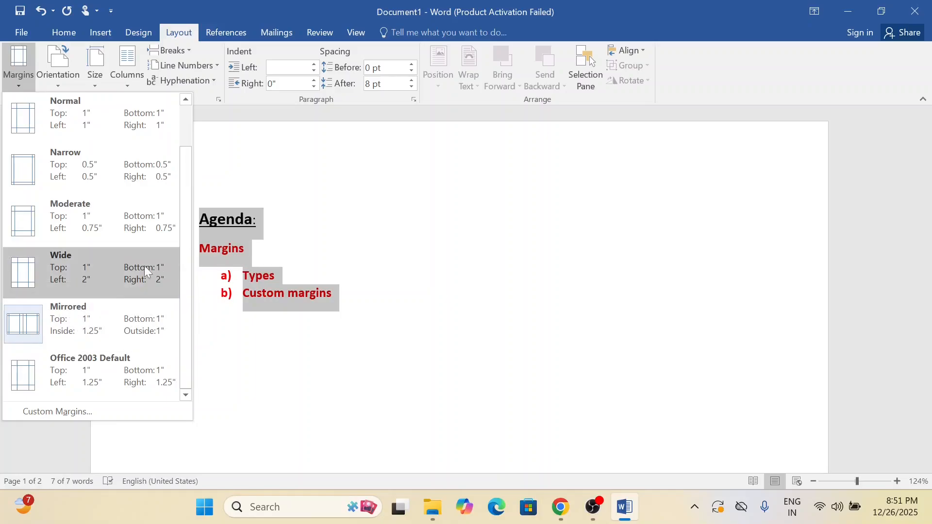
pyautogui.scroll(1, 109, 290)
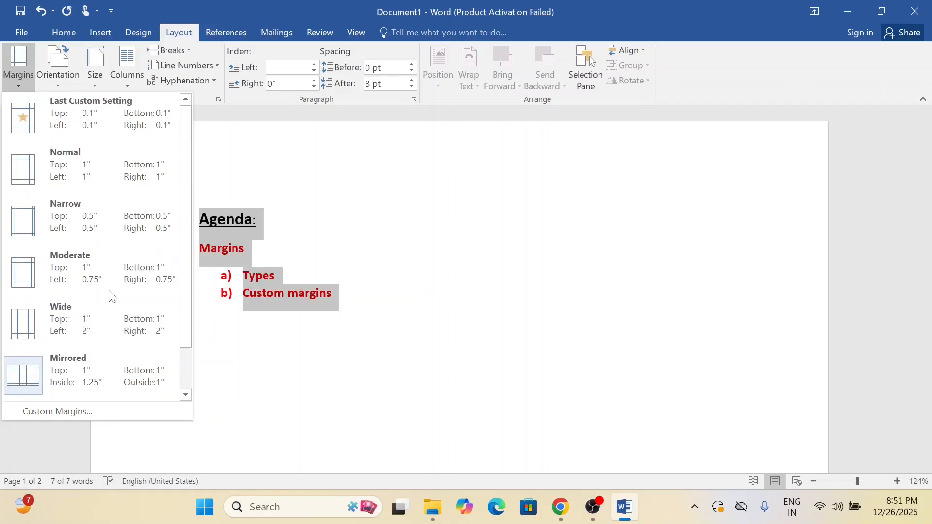
pyautogui.scroll(-1, 112, 297)
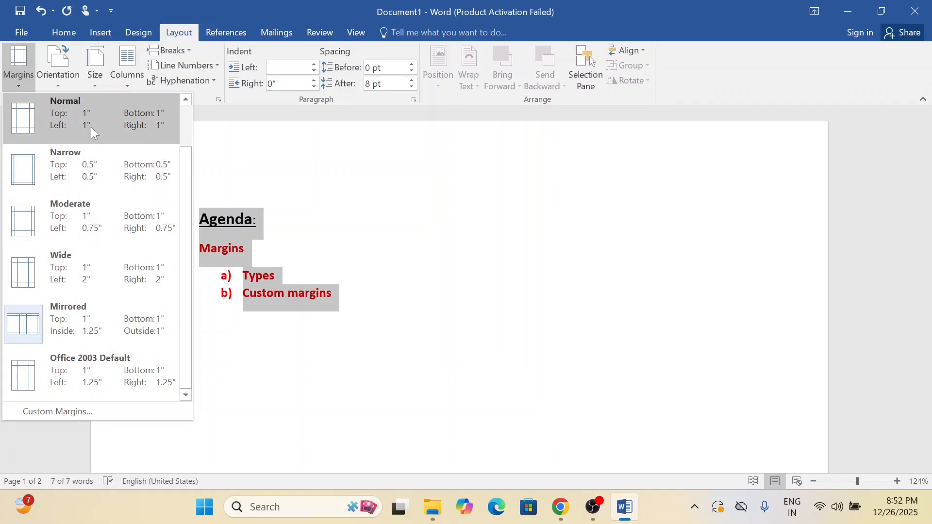
pyautogui.click(74, 411)
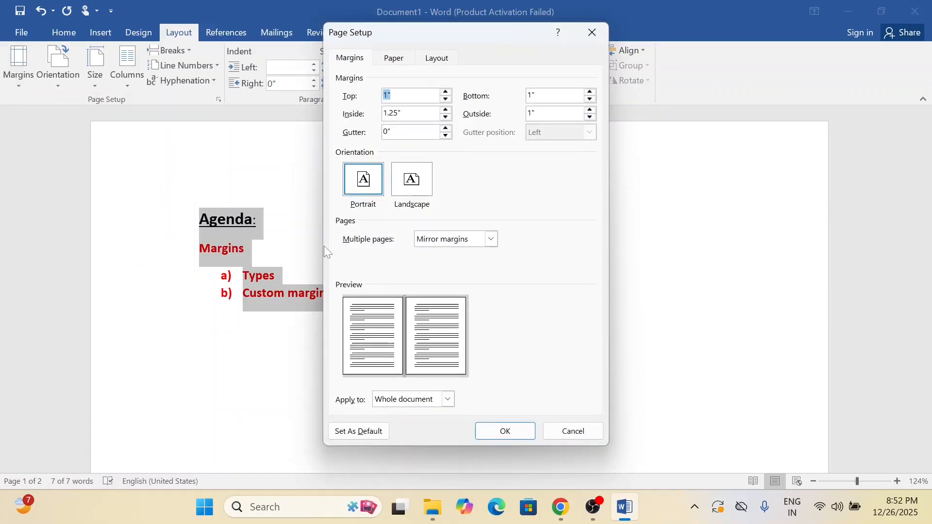
pyautogui.click(350, 58)
pyautogui.click(448, 93)
pyautogui.click(449, 92)
pyautogui.click(449, 93)
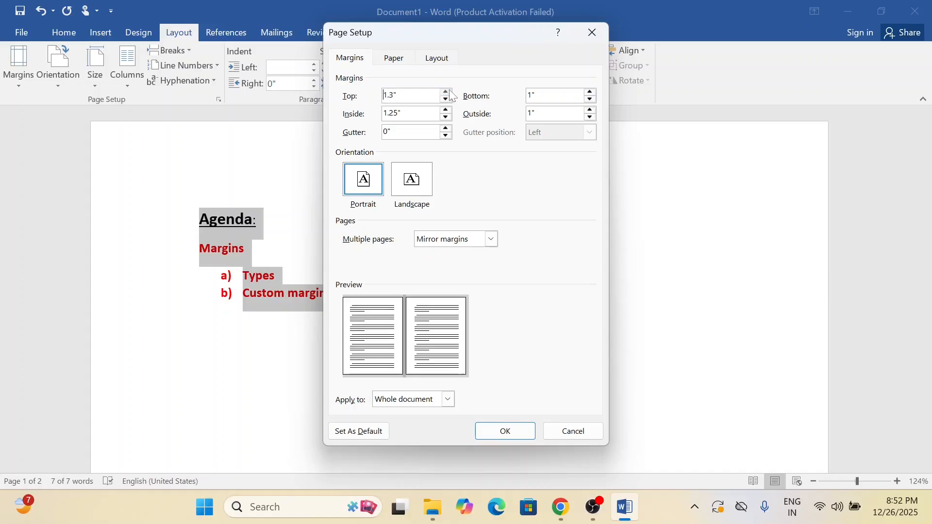
pyautogui.click(448, 92)
pyautogui.click(449, 92)
pyautogui.click(449, 93)
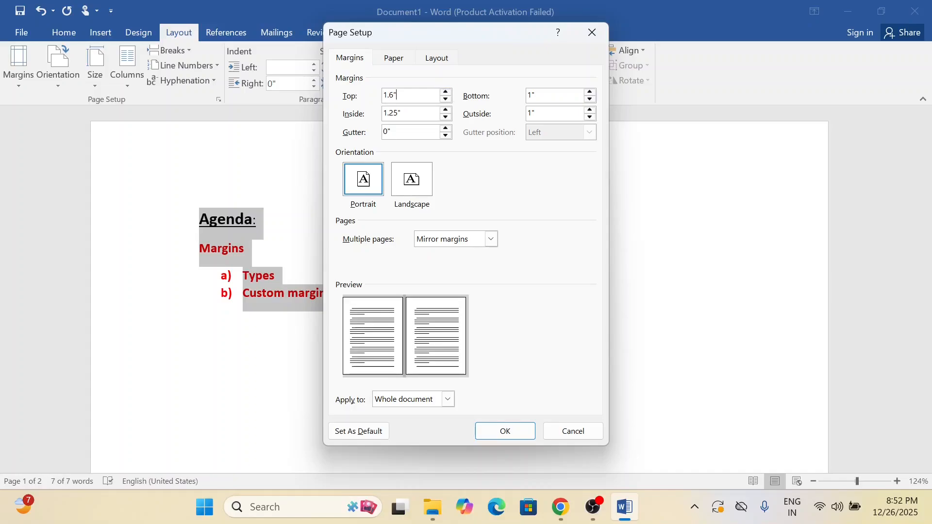
# Step: Lower the top margin in the custom margin settings to 0"
pyautogui.doubleClick(396, 95)
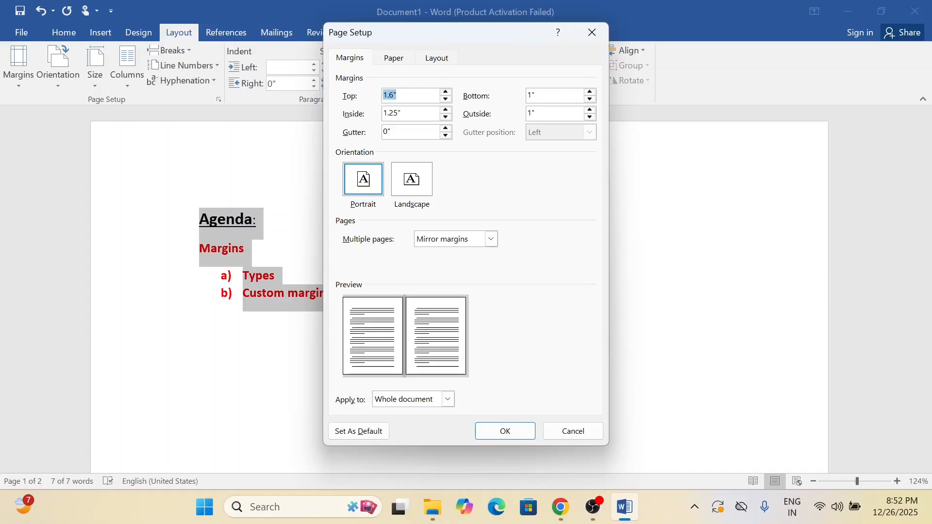
pyautogui.moveTo(445, 98); pyautogui.dragTo(445, 98)
pyautogui.click(445, 92)
pyautogui.click(445, 92)
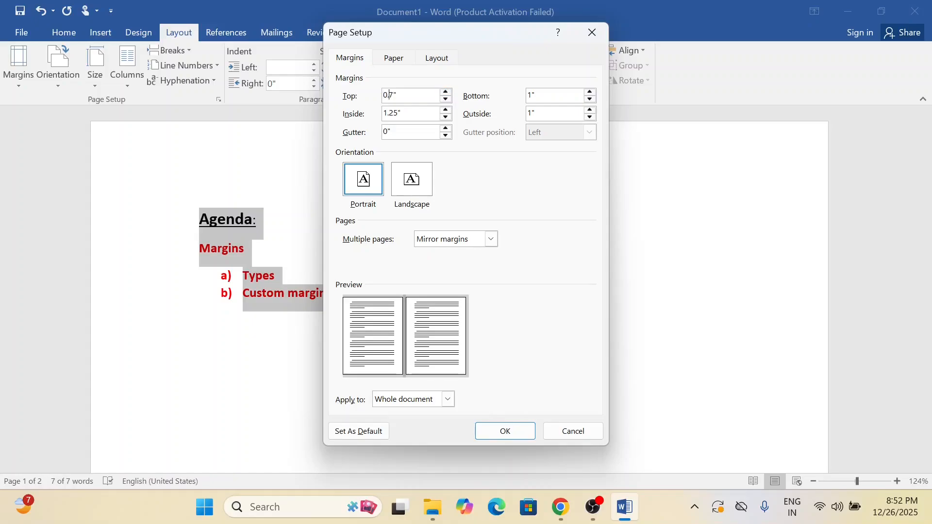
pyautogui.click(445, 99)
pyautogui.click(445, 99)
pyautogui.click(445, 99)
pyautogui.click(445, 99)
pyautogui.click(445, 99)
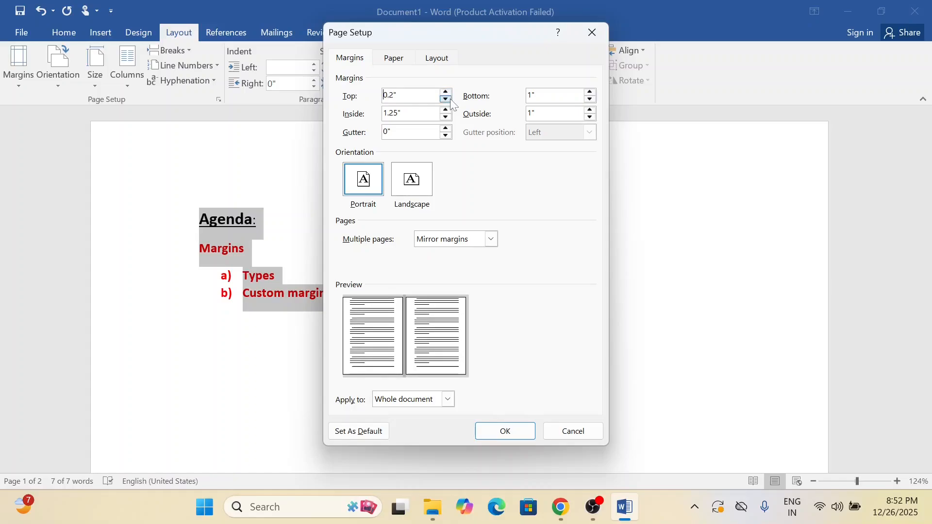
pyautogui.click(445, 99)
pyautogui.click(445, 99)
pyautogui.click(445, 99)
pyautogui.click(445, 99)
pyautogui.click(445, 92)
pyautogui.click(445, 92)
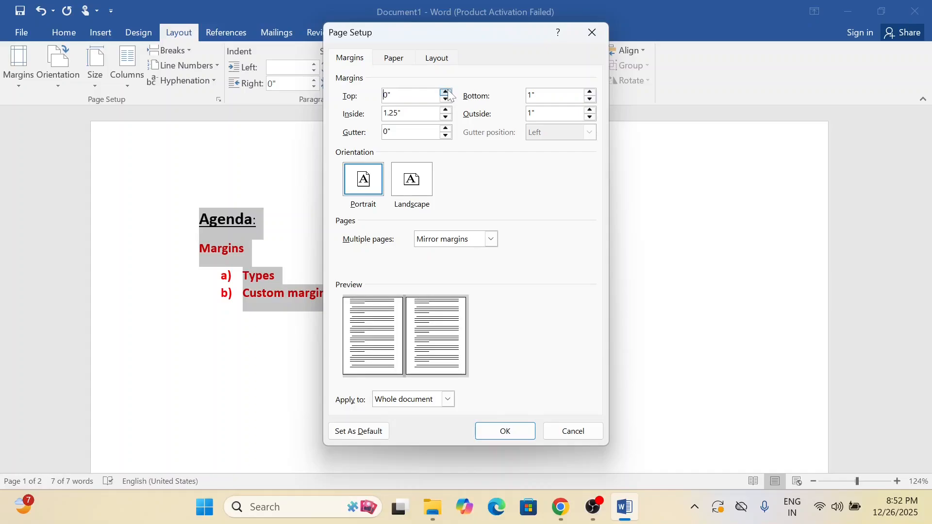
# Step: Set the bottom margin to 0" and apply the custom mirrored margins to the whole document
pyautogui.click(589, 99)
pyautogui.click(589, 99)
pyautogui.click(589, 99)
pyautogui.click(589, 99)
pyautogui.click(589, 99)
pyautogui.click(589, 99)
pyautogui.click(589, 99)
pyautogui.click(589, 99)
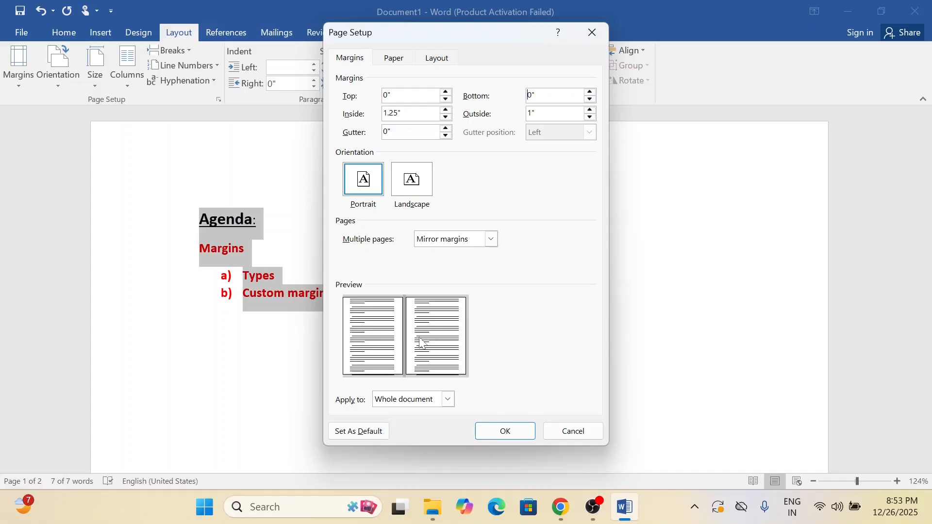
pyautogui.click(497, 432)
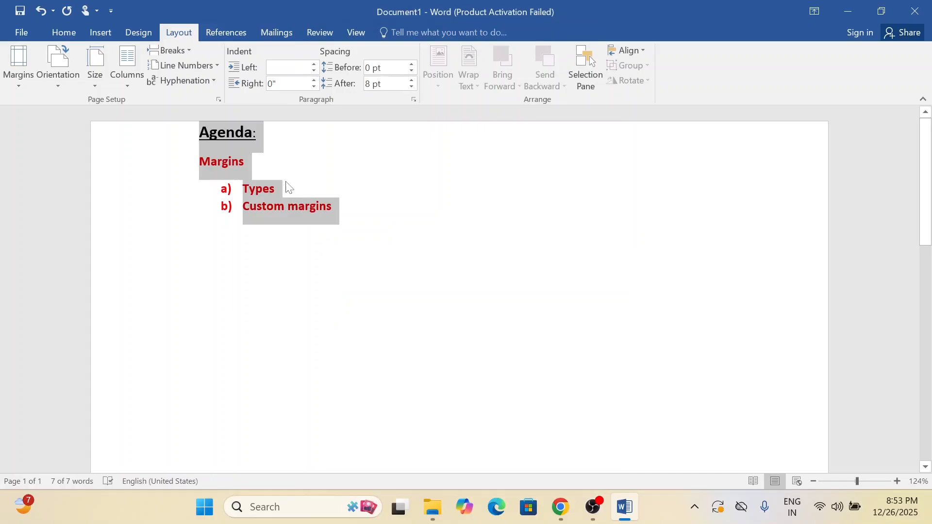
# Step: Replace the custom mirrored margins with the Normal margin preset
pyautogui.click(24, 68)
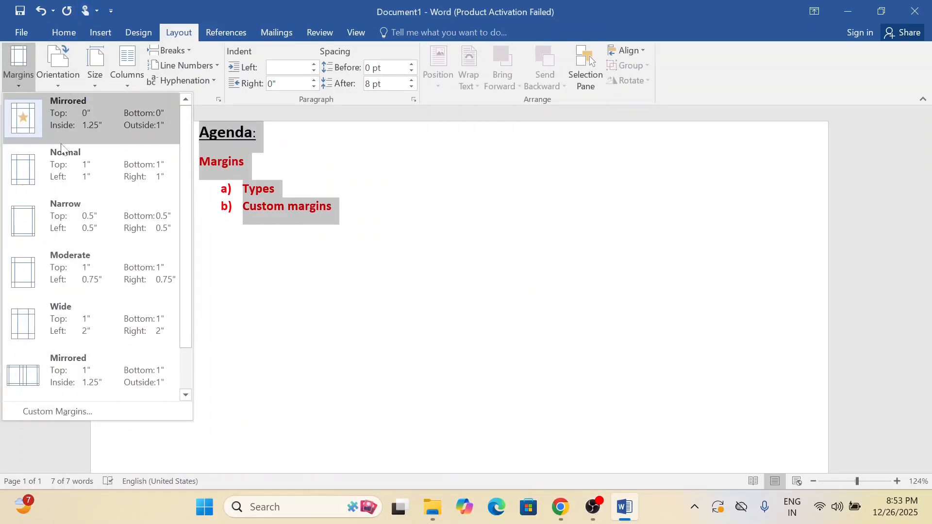
pyautogui.click(63, 170)
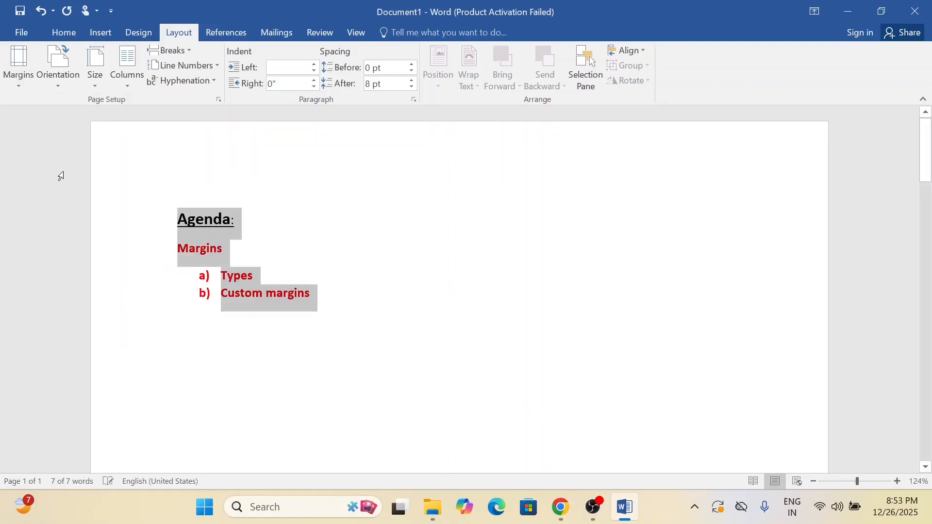
# Step: Set custom top, left, bottom and right margins of 0 for the whole document and deselect the text
pyautogui.click(23, 82)
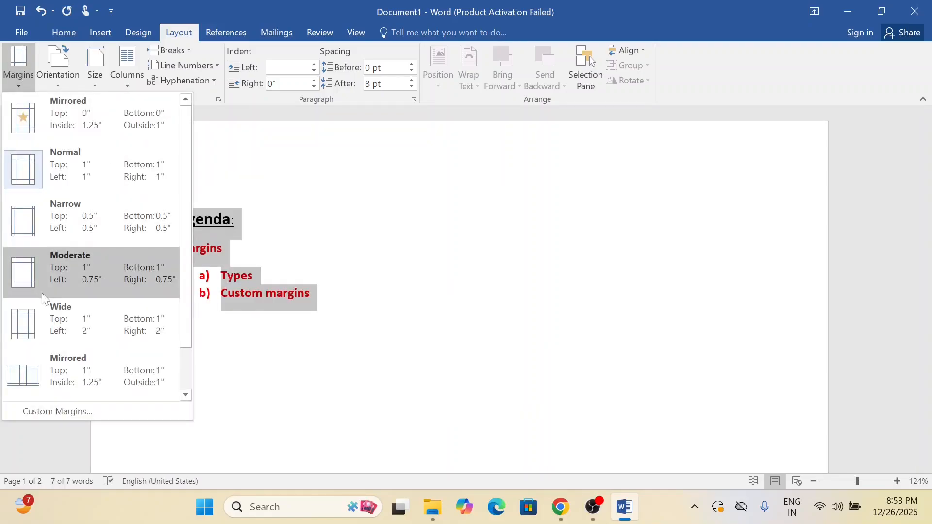
pyautogui.scroll(-1, 43, 306)
pyautogui.click(53, 411)
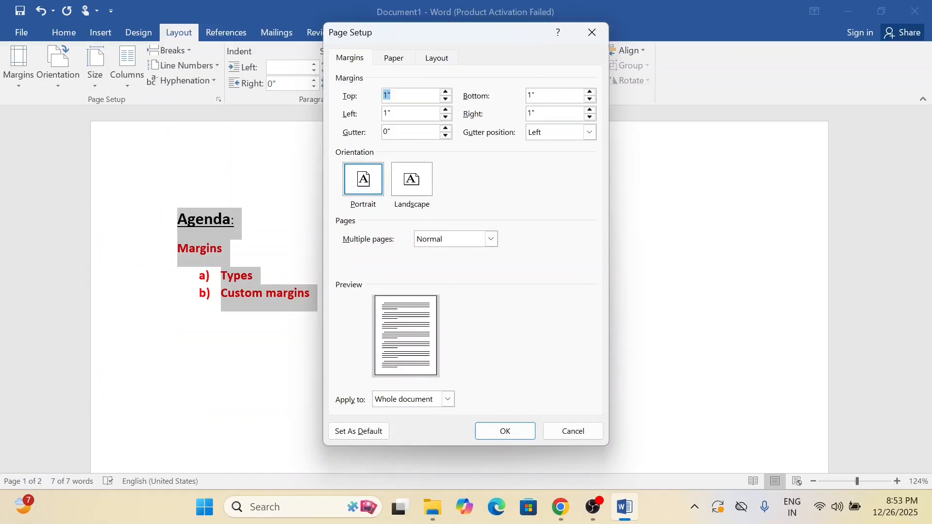
pyautogui.write('0')
pyautogui.press('Tab')
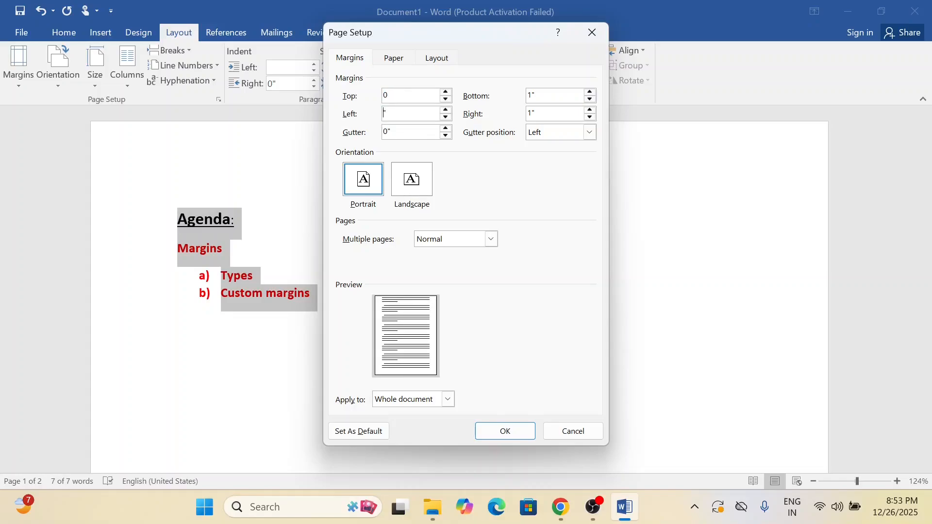
pyautogui.press('BackSpace')
pyautogui.write('0')
pyautogui.click(529, 97)
pyautogui.write('0')
pyautogui.press('Tab')
pyautogui.write('0')
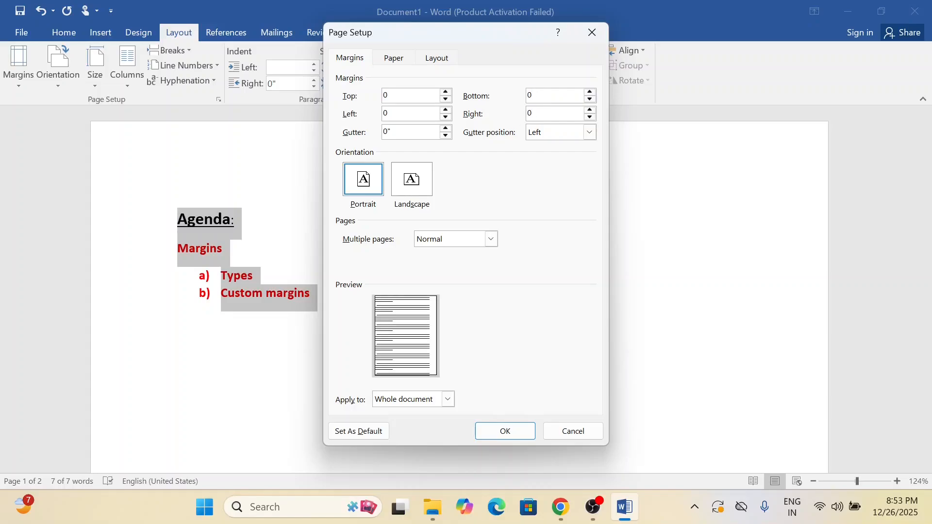
pyautogui.click(505, 432)
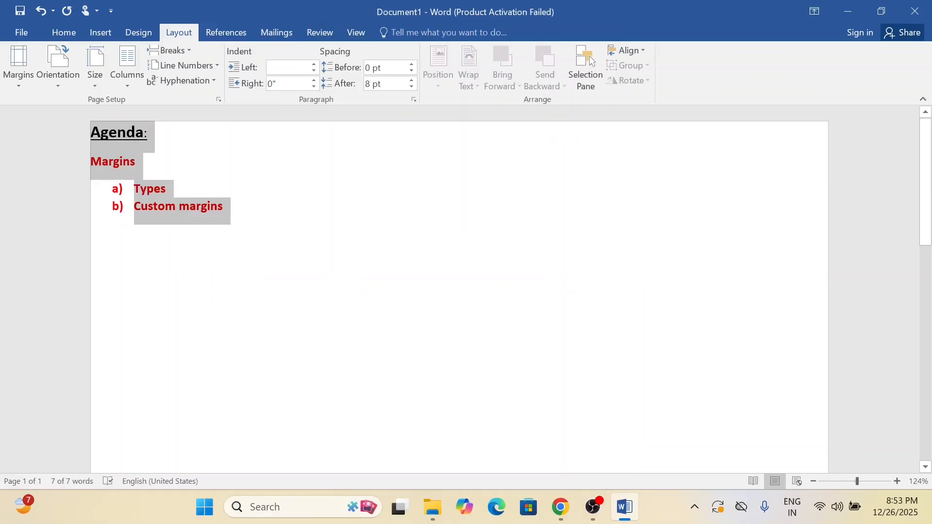
pyautogui.click(91, 260)
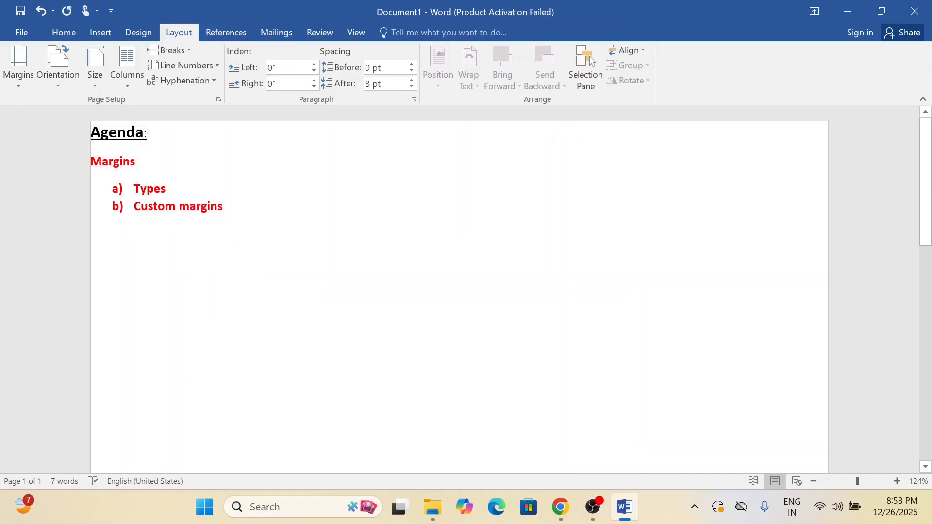